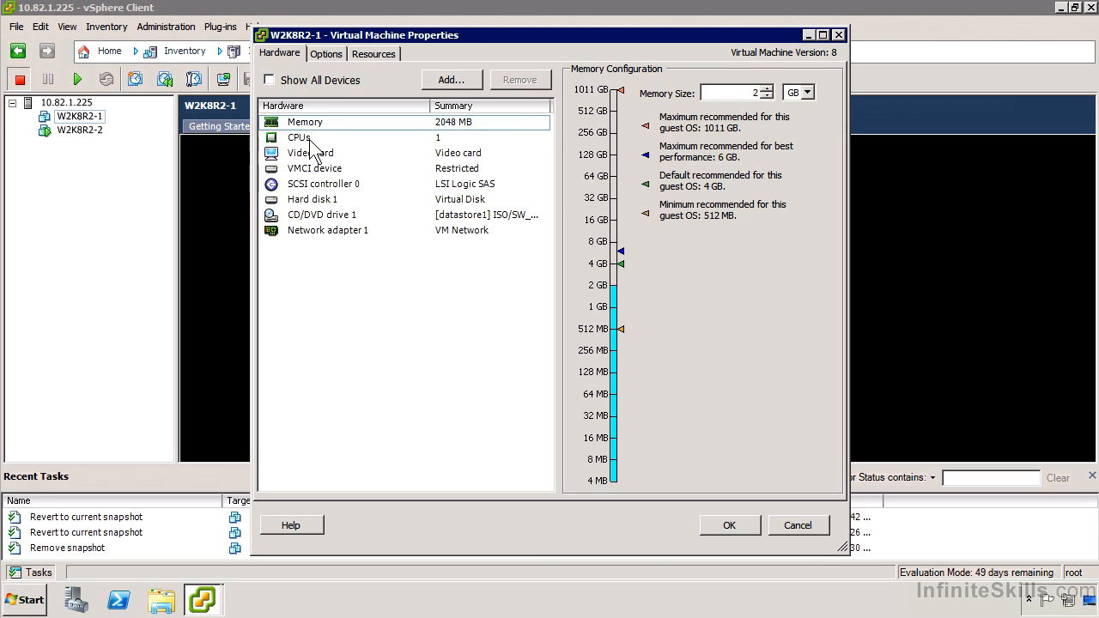
Examine the virtual socket and cores-per-socket choices in the CPU hardware settings of virtual machine W2K8R2-1
{"action": "left_click", "coordinate": [310, 140]}
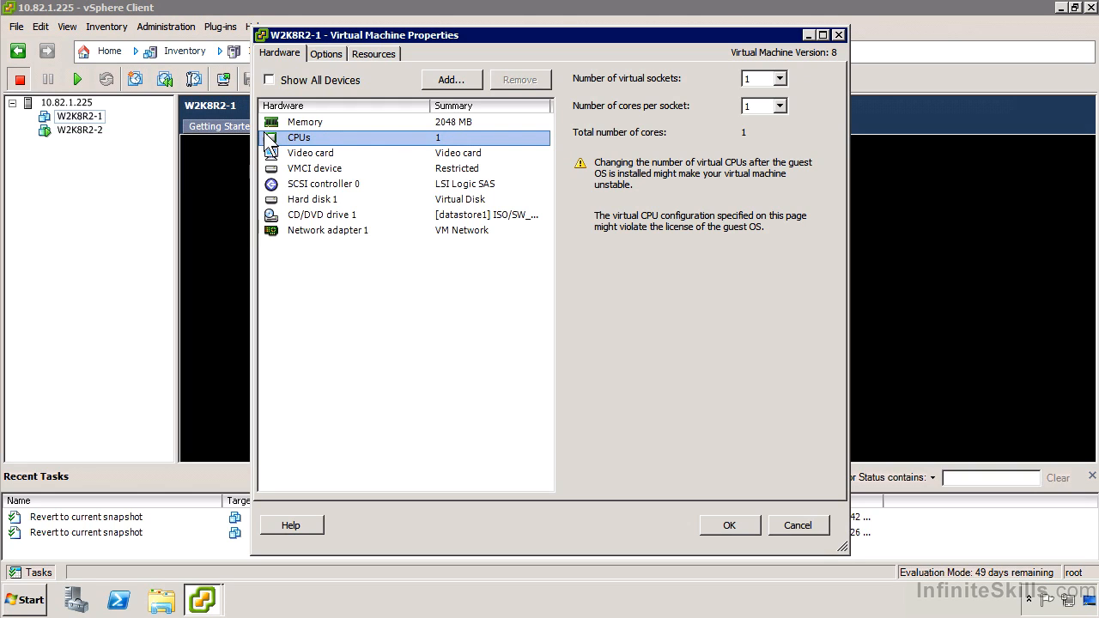
{"action": "left_click", "coordinate": [780, 79]}
{"action": "left_click", "coordinate": [799, 83]}
{"action": "left_click", "coordinate": [786, 104]}
{"action": "left_click", "coordinate": [786, 105]}
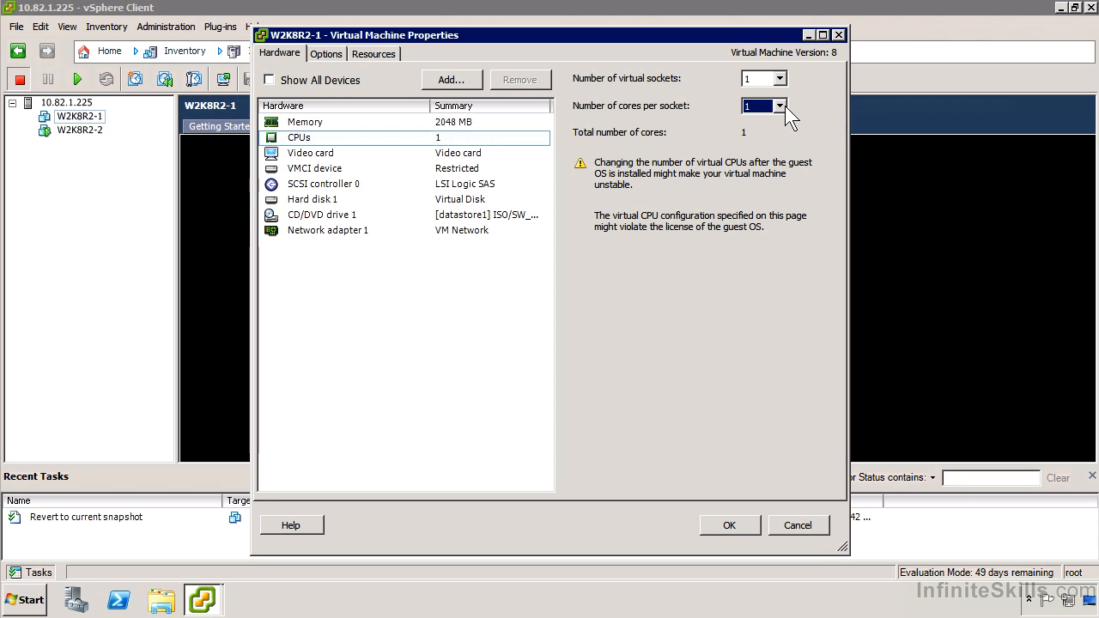
In the VM's resource allocation, set the CPU reservation to 1000 MHz and replace the unlimited CPU limit with 2000 MHz
{"action": "left_click", "coordinate": [327, 54]}
{"action": "left_click", "coordinate": [362, 49]}
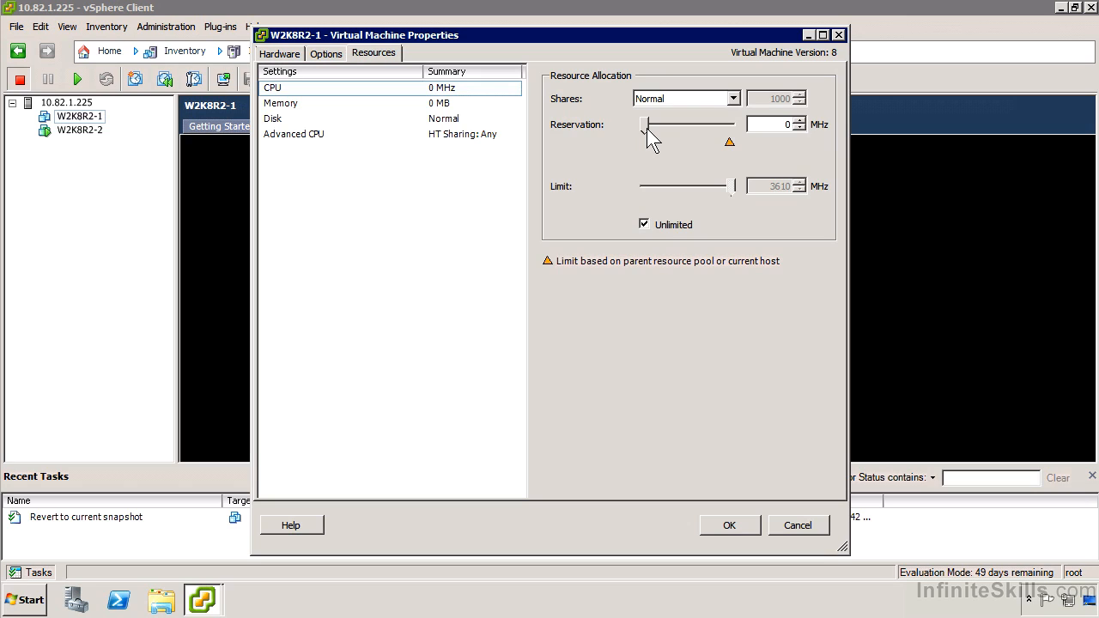
{"action": "left_click_drag", "start_coordinate": [644, 126], "coordinate": [670, 136]}
{"action": "double_click", "coordinate": [764, 126]}
{"action": "type", "text": "1000"}
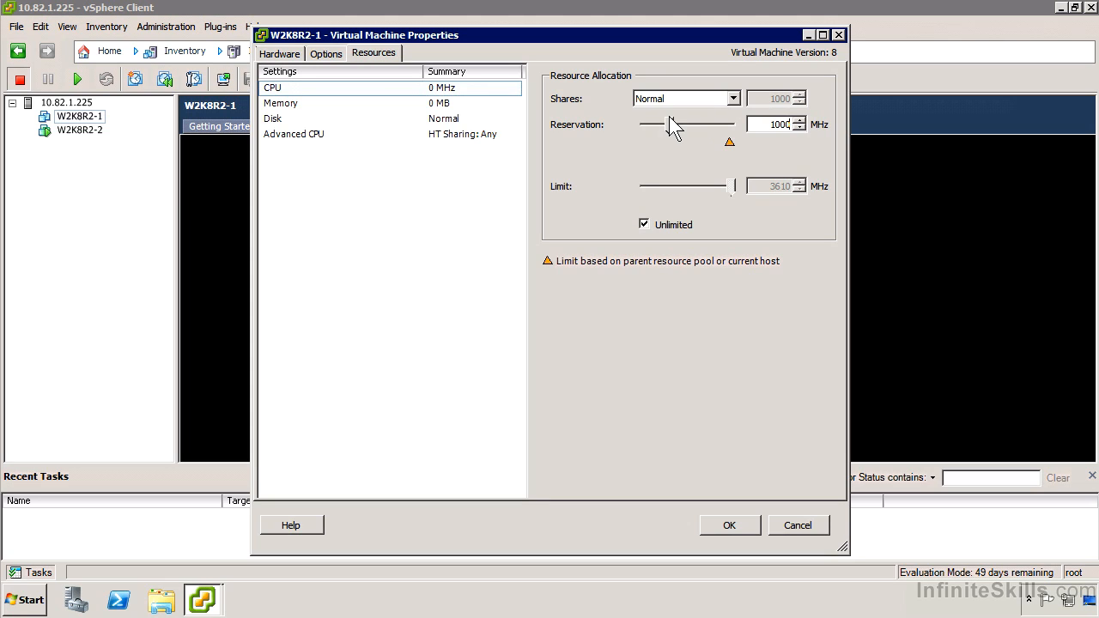
{"action": "left_click", "coordinate": [644, 224]}
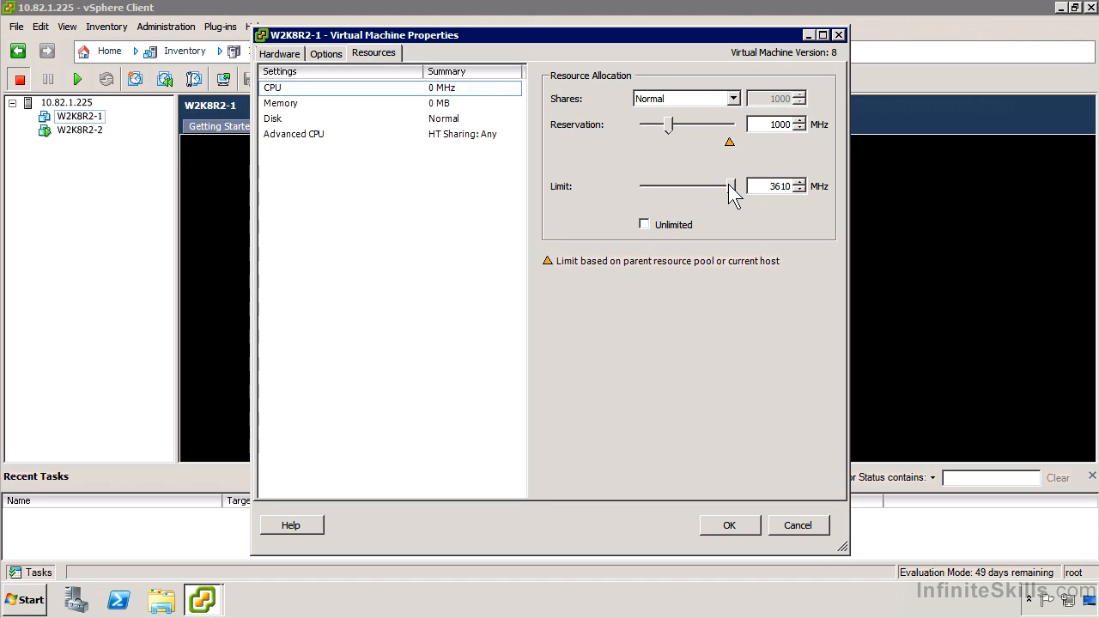
{"action": "left_click_drag", "start_coordinate": [768, 185], "coordinate": [842, 188]}
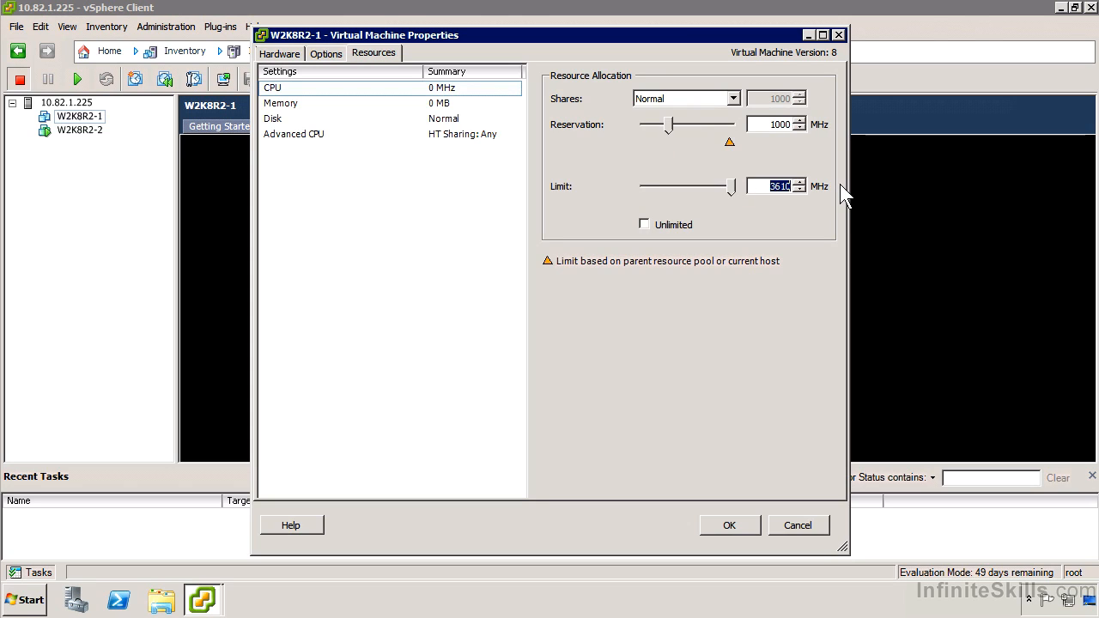
{"action": "type", "text": "2000"}
Reset the CPU reservation to 0 MHz and make the CPU limit unlimited again
{"action": "left_click_drag", "start_coordinate": [666, 127], "coordinate": [620, 130]}
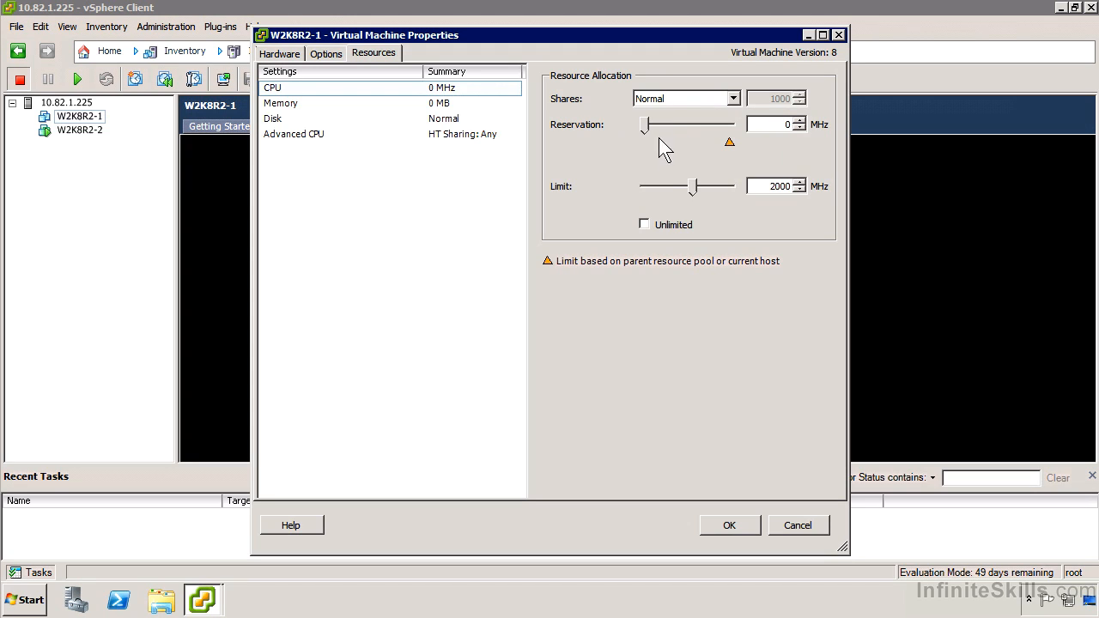
{"action": "left_click", "coordinate": [680, 225]}
Try the Custom CPU shares level and return the shares to Normal
{"action": "left_click", "coordinate": [740, 99]}
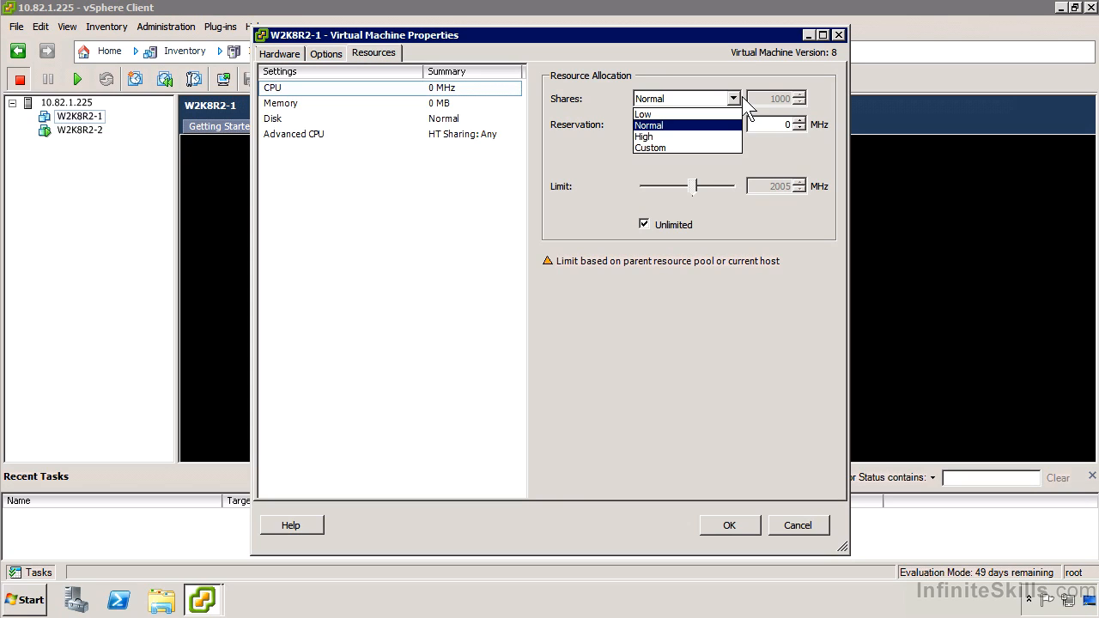
{"action": "left_click", "coordinate": [712, 148]}
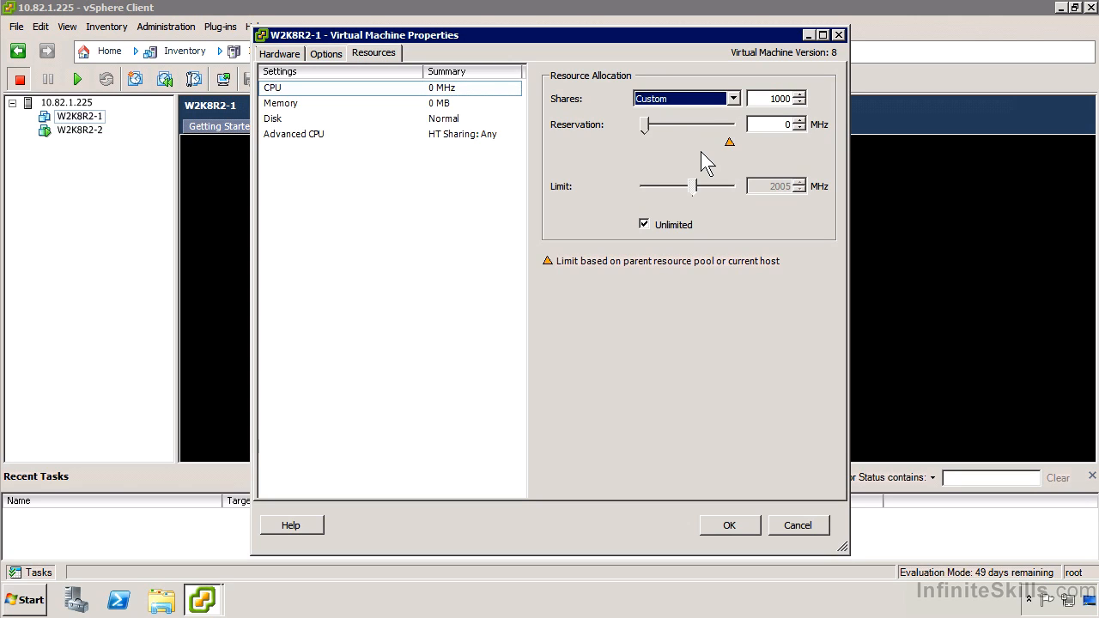
{"action": "left_click", "coordinate": [648, 99]}
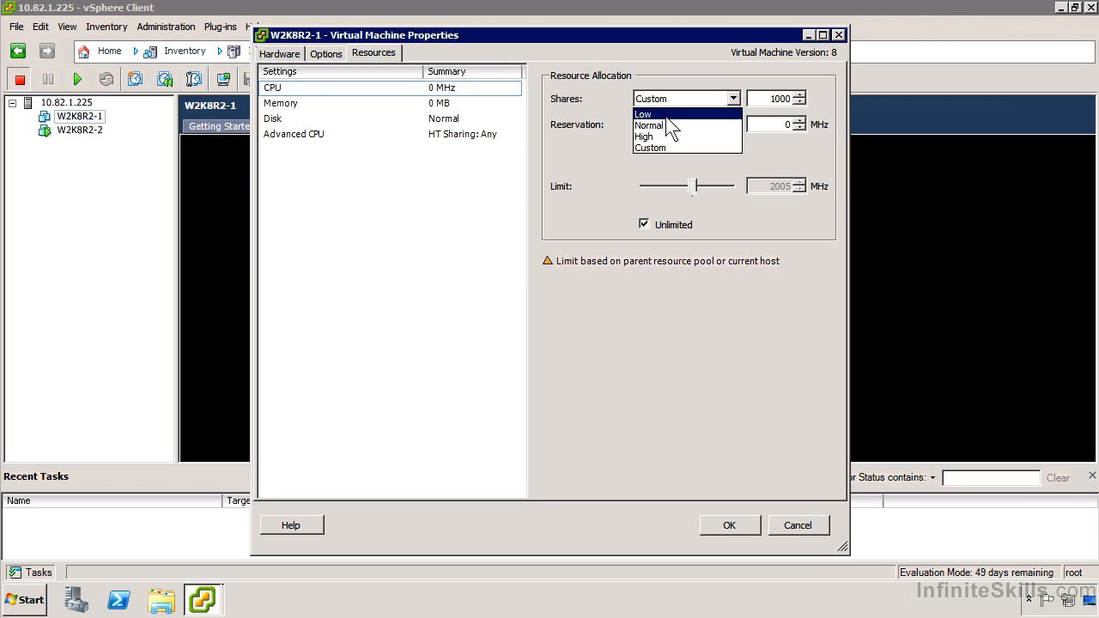
{"action": "left_click", "coordinate": [667, 126]}
Review the memory resource allocation and the shares levels offered for the virtual disk, widening the Disk column to show its full name
{"action": "left_click", "coordinate": [468, 104]}
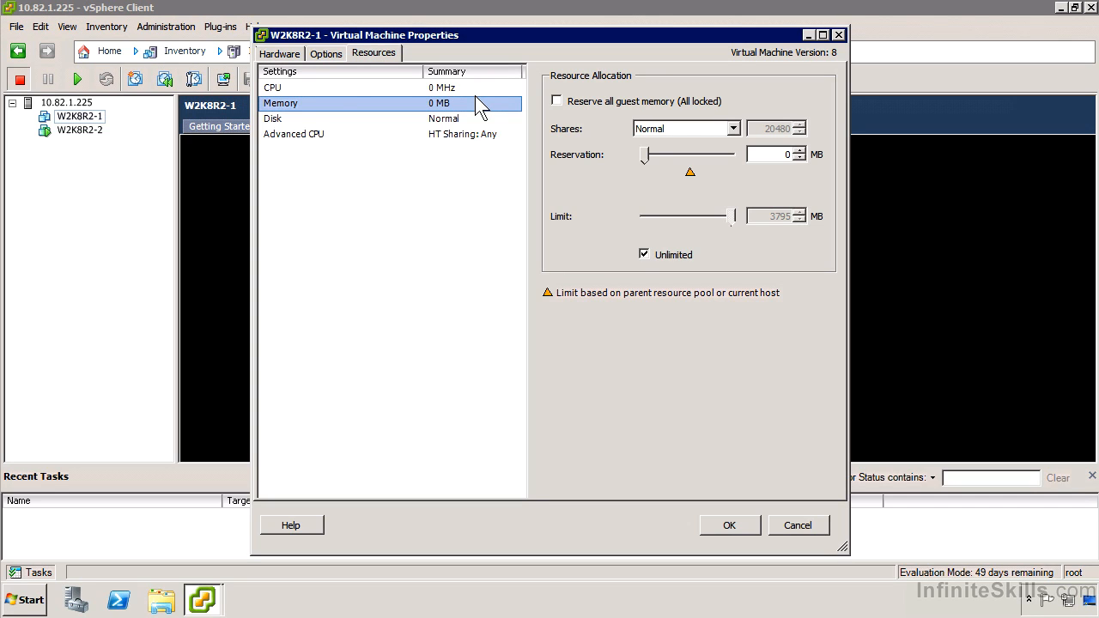
{"action": "left_click", "coordinate": [466, 120]}
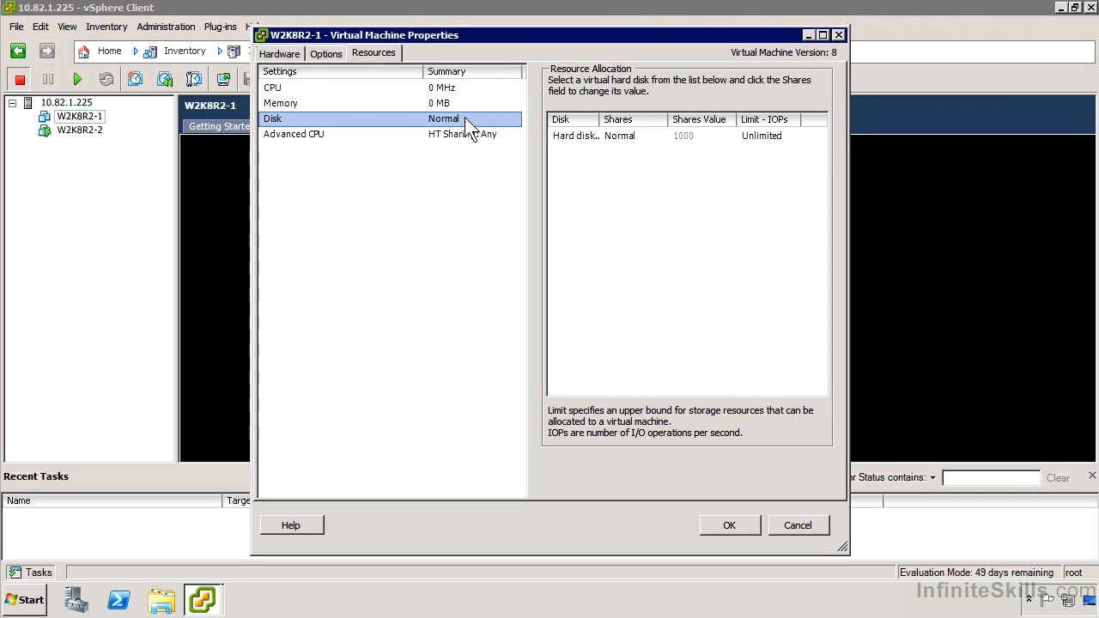
{"action": "left_click", "coordinate": [782, 140]}
{"action": "left_click", "coordinate": [655, 140]}
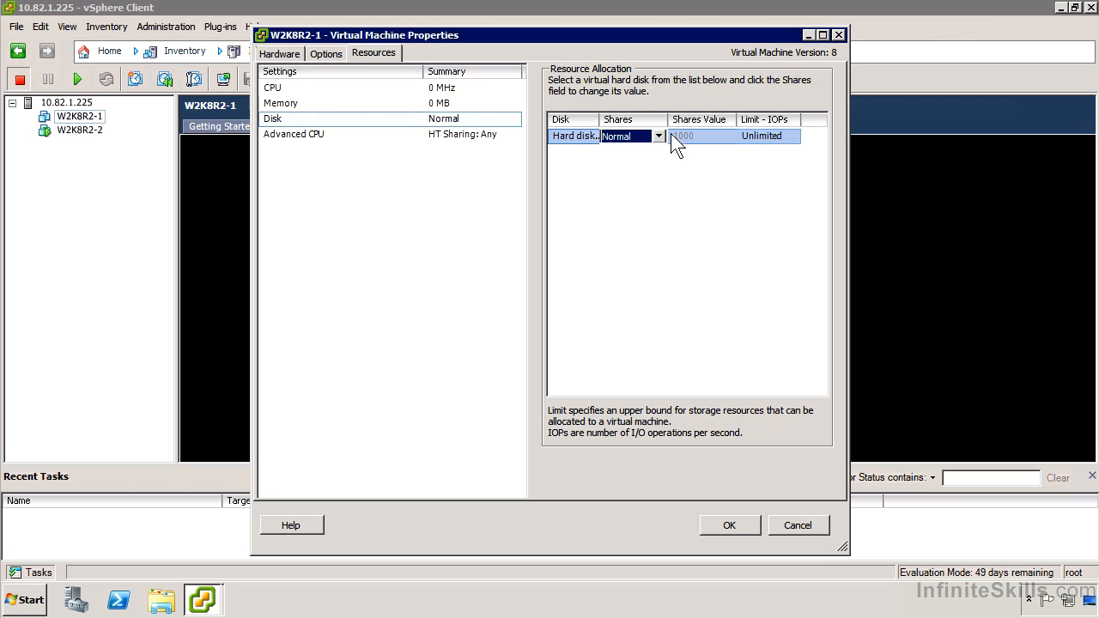
{"action": "left_click", "coordinate": [658, 136]}
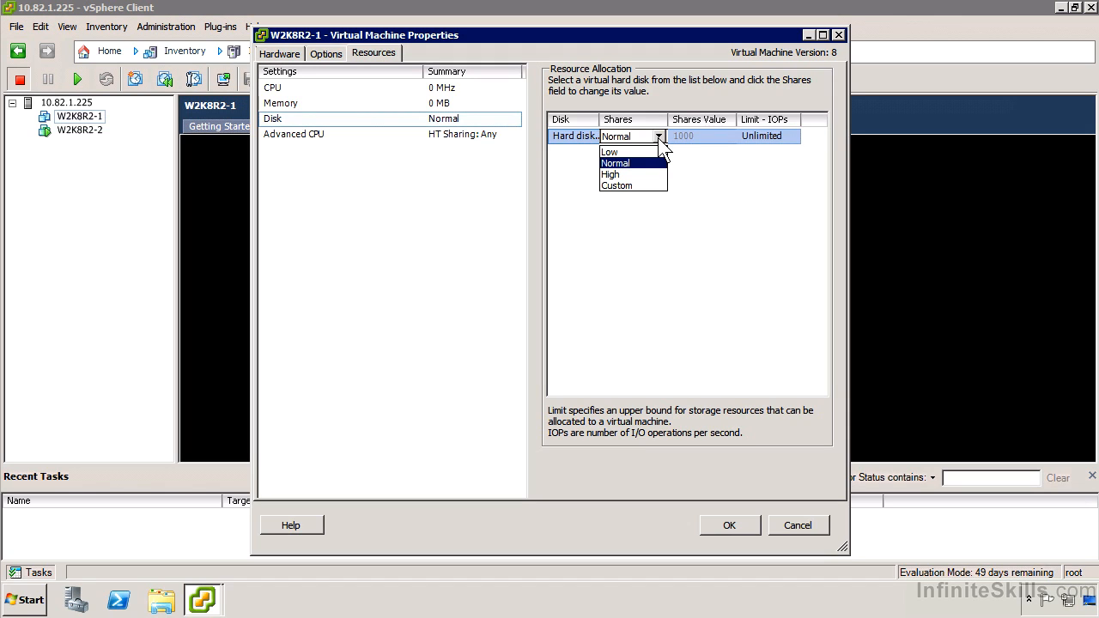
{"action": "left_click", "coordinate": [658, 139]}
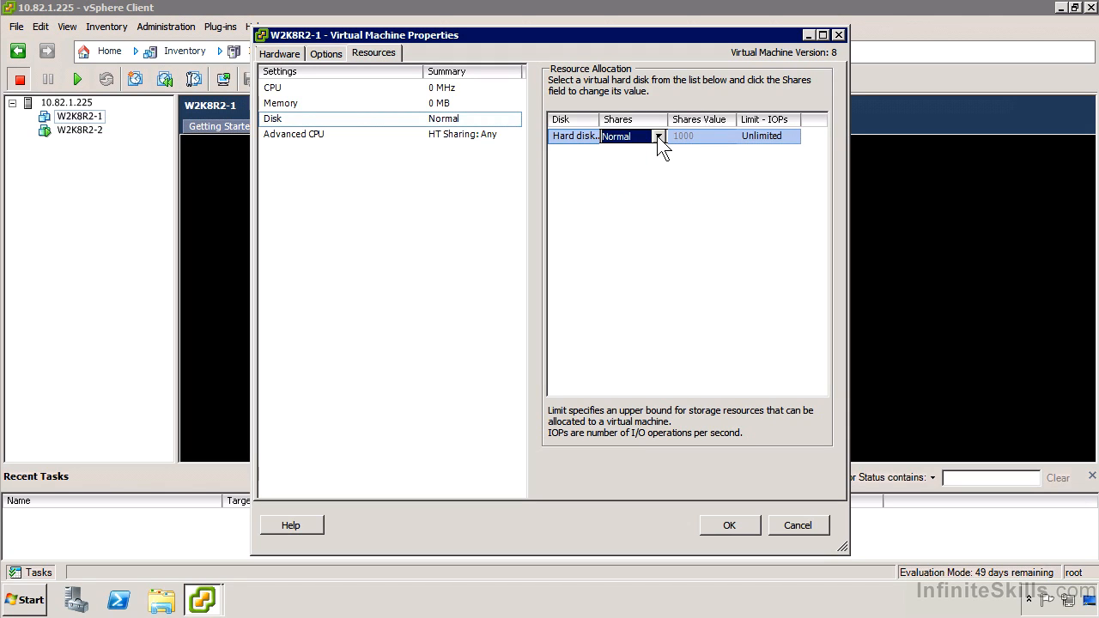
{"action": "left_click_drag", "start_coordinate": [600, 119], "coordinate": [670, 120]}
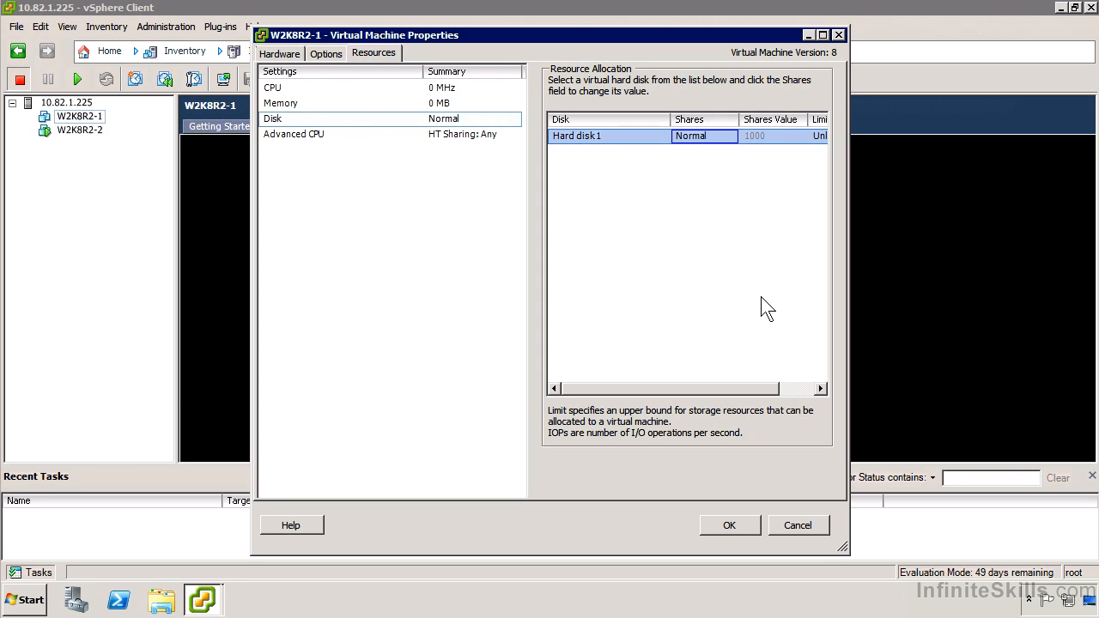
In the advanced CPU resources, try the Internal hyperthreaded core sharing mode and return it to Any
{"action": "left_click", "coordinate": [438, 135]}
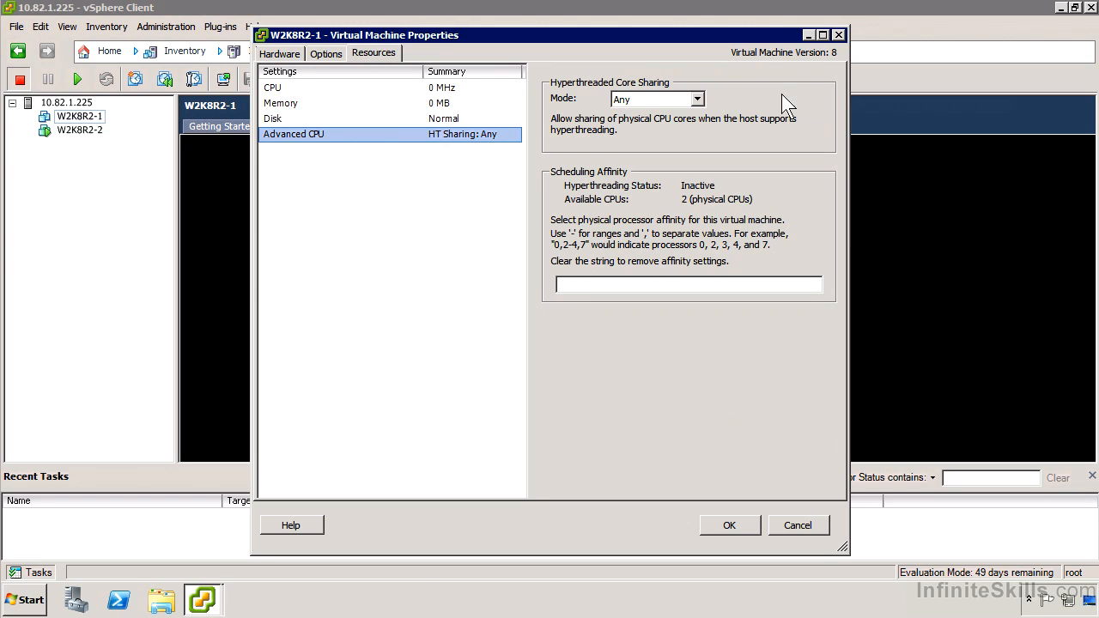
{"action": "left_click", "coordinate": [657, 100]}
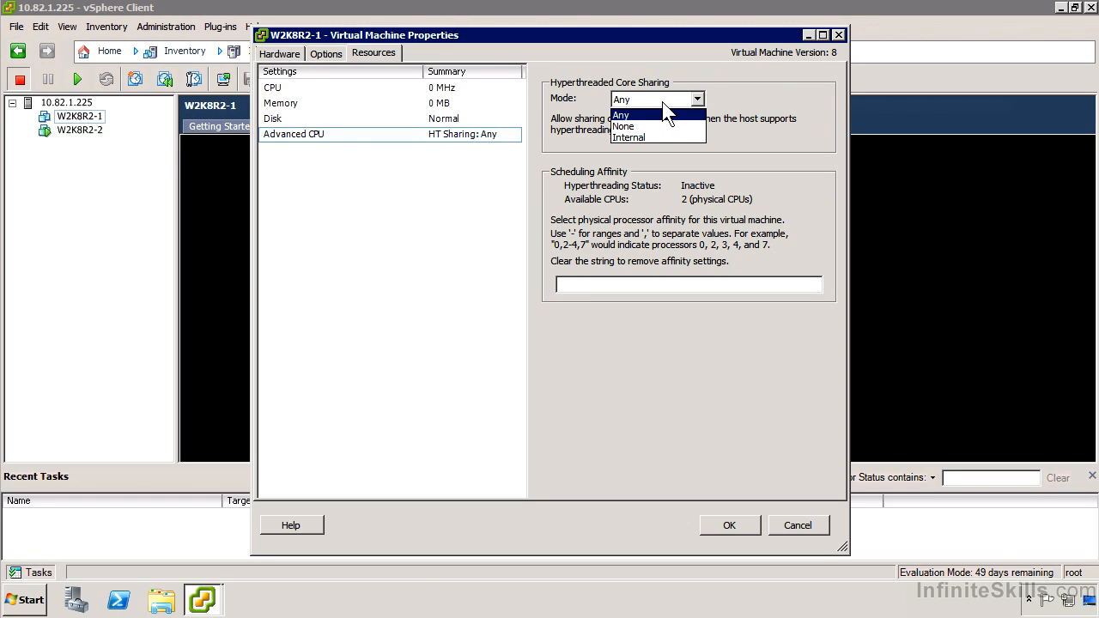
{"action": "left_click", "coordinate": [658, 107]}
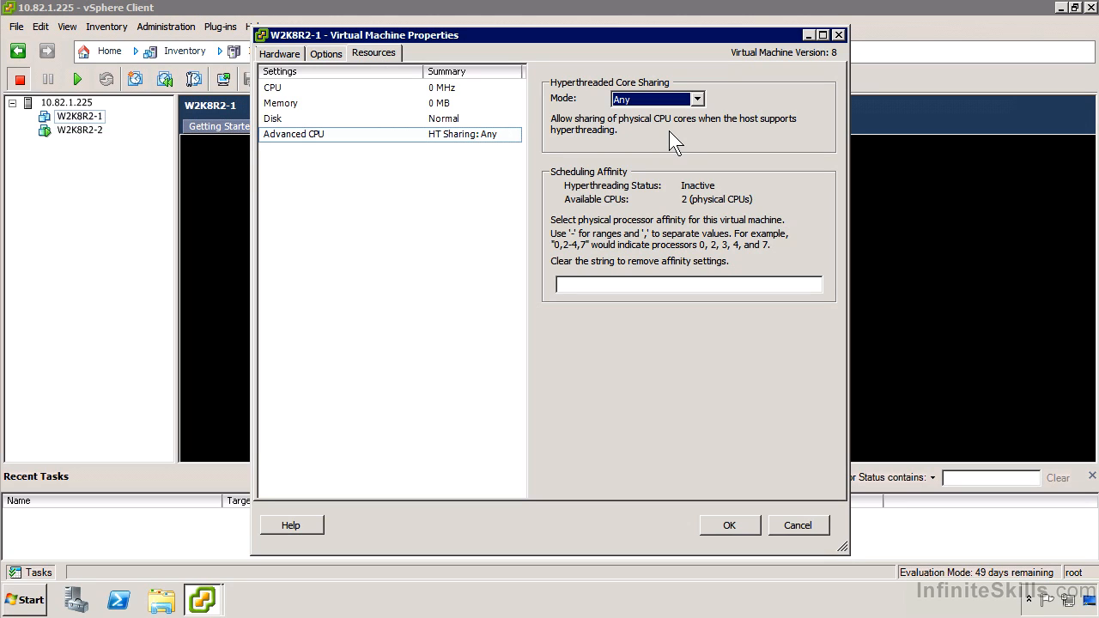
{"action": "left_click", "coordinate": [664, 99]}
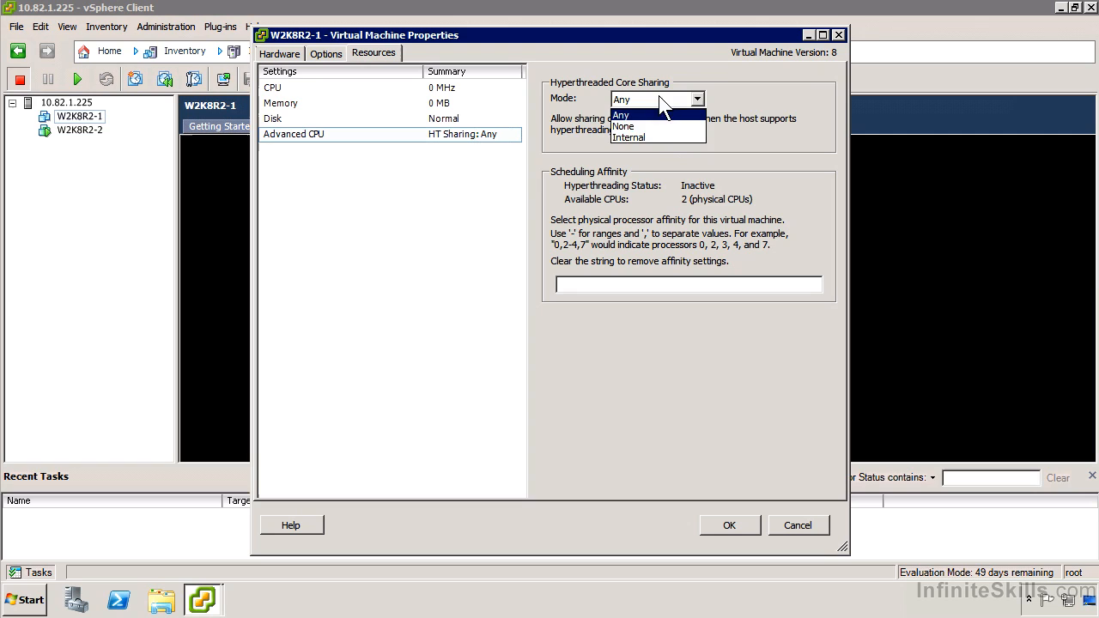
{"action": "left_click", "coordinate": [648, 134]}
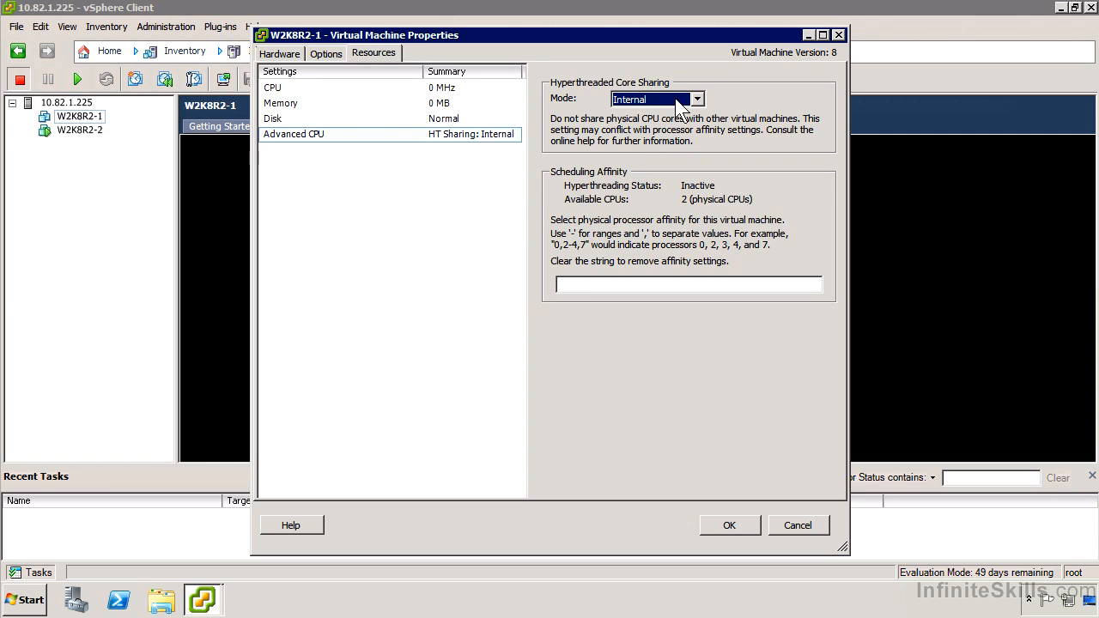
{"action": "left_click", "coordinate": [633, 101]}
{"action": "left_click", "coordinate": [625, 115]}
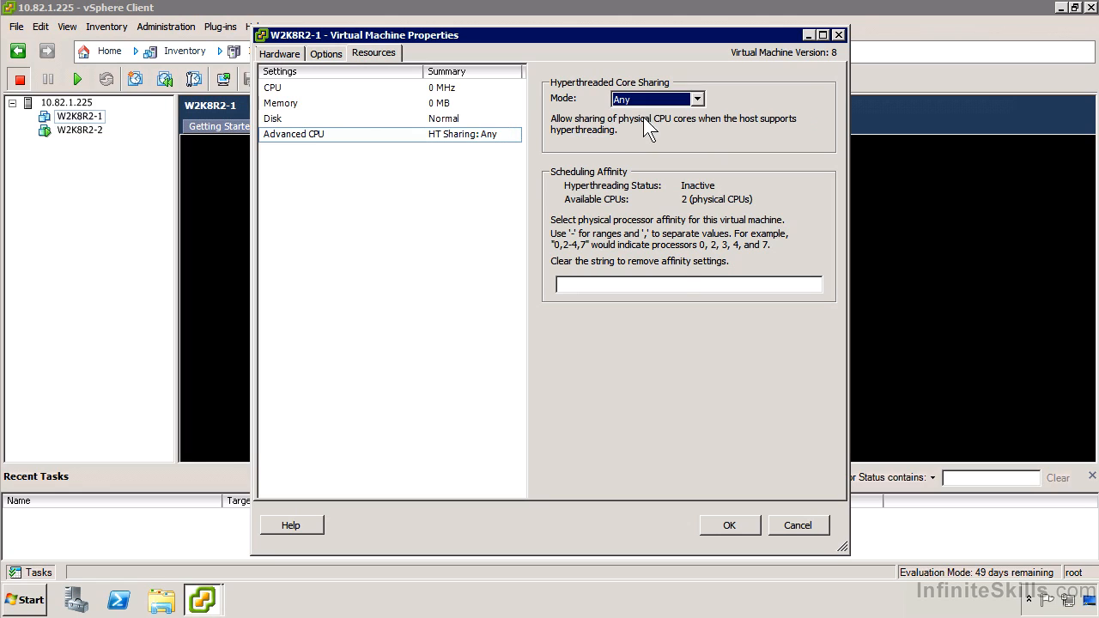
Leave the scheduling affinity empty and close the virtual machine's properties without saving any changes
{"action": "left_click", "coordinate": [679, 283]}
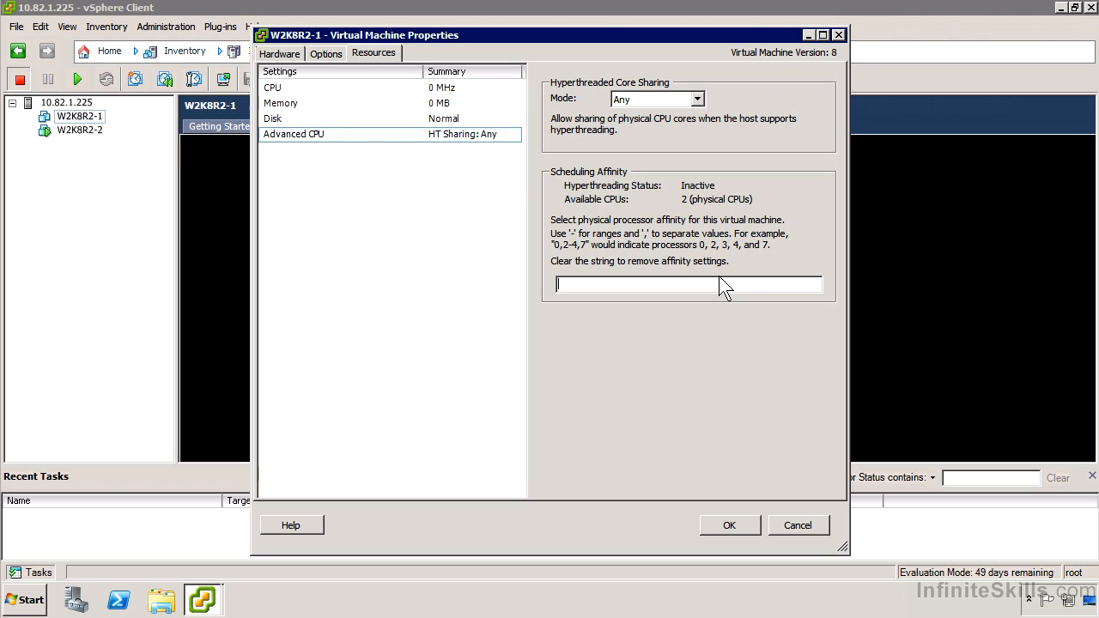
{"action": "left_click", "coordinate": [798, 524]}
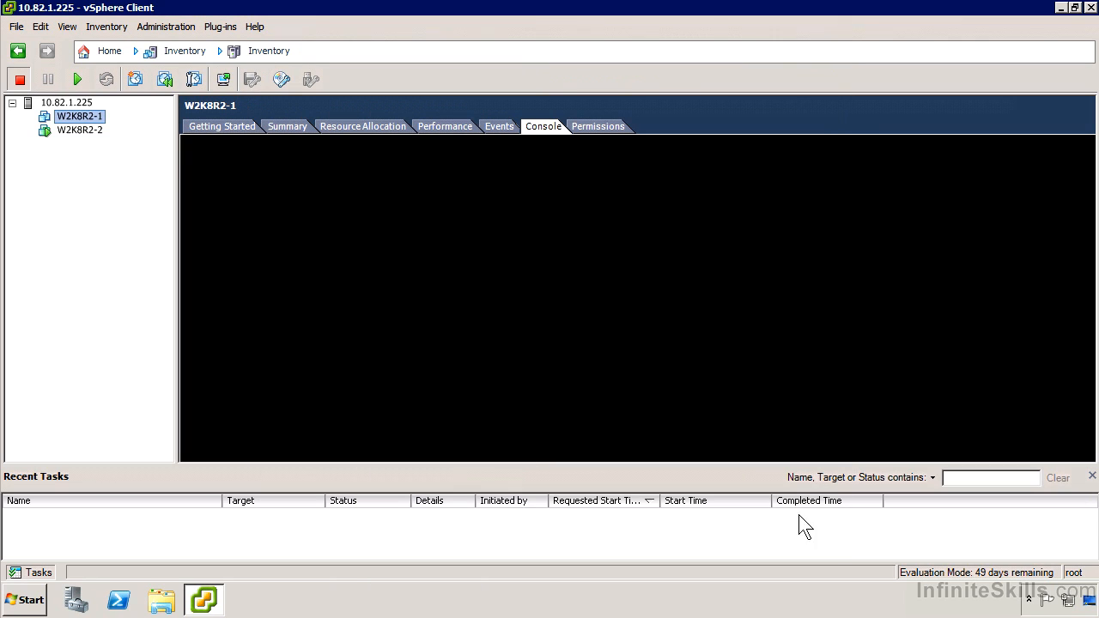